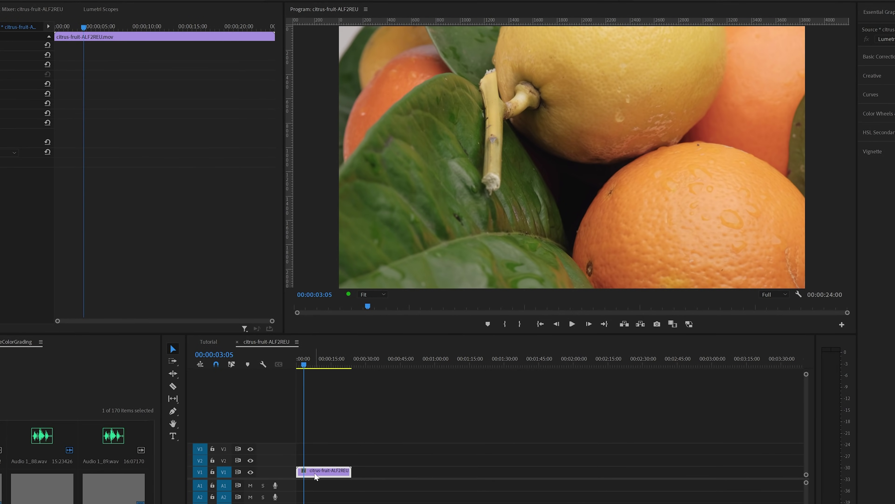
Select the citrus fruit clip on V1 and open the Lumetri Color panel from the Window menu.
left_click(343, 473)
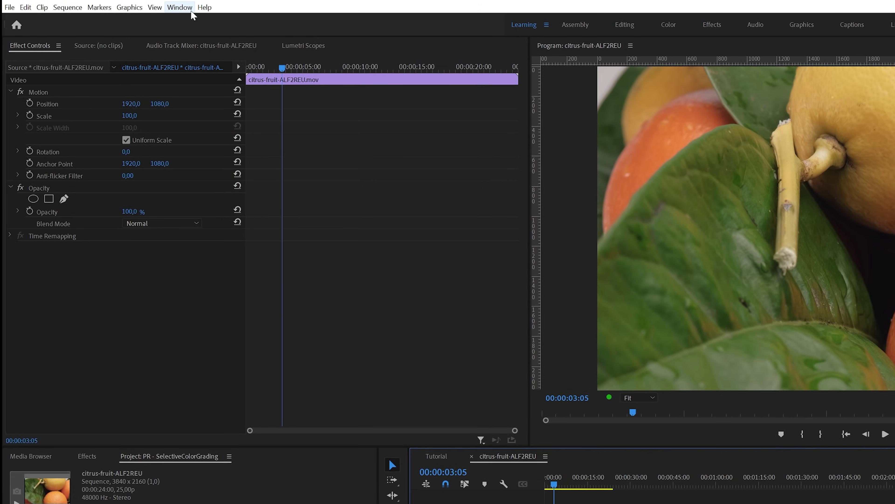
left_click(180, 7)
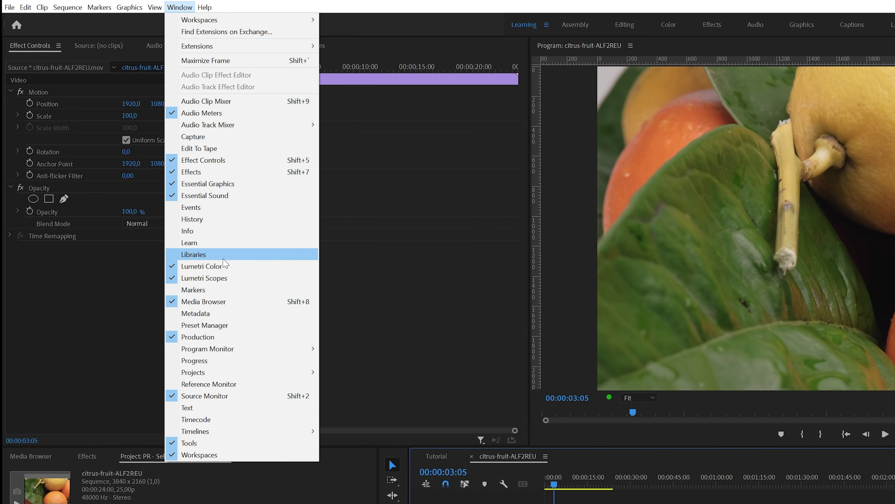
left_click(198, 266)
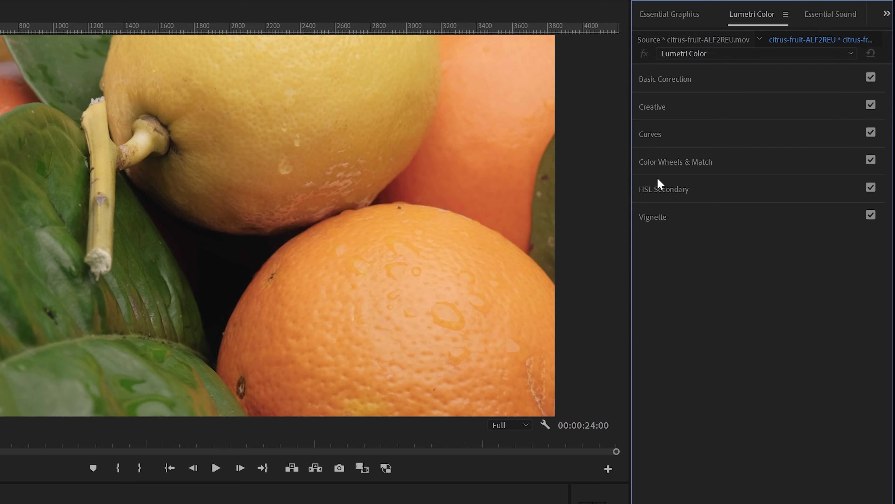
left_click(651, 135)
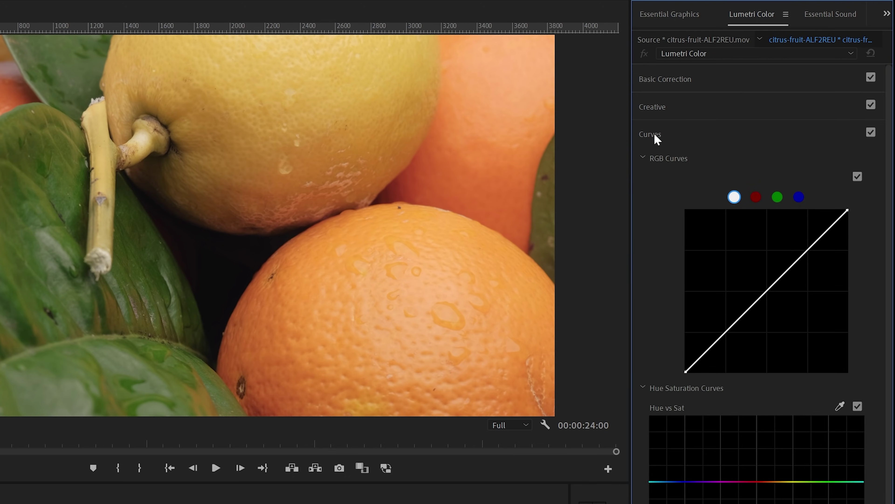
scroll(729, 394, "down", 5)
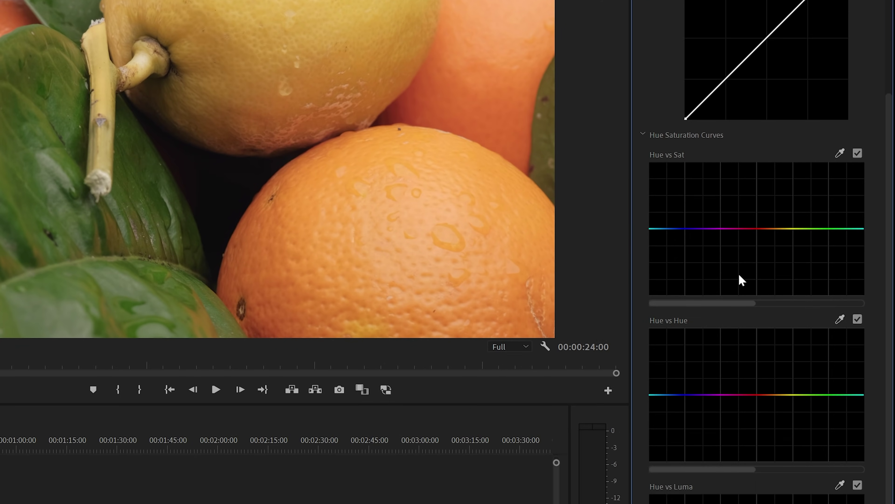
scroll(749, 263, "down", 3)
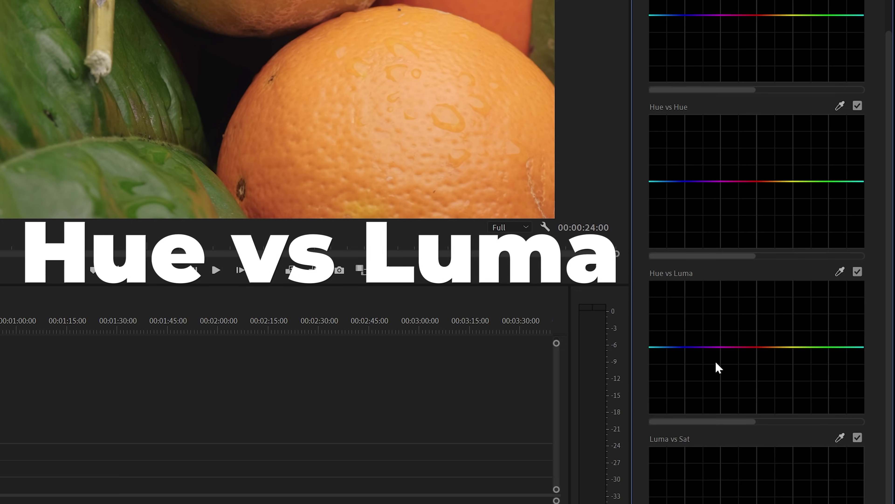
scroll(715, 361, "down", 4)
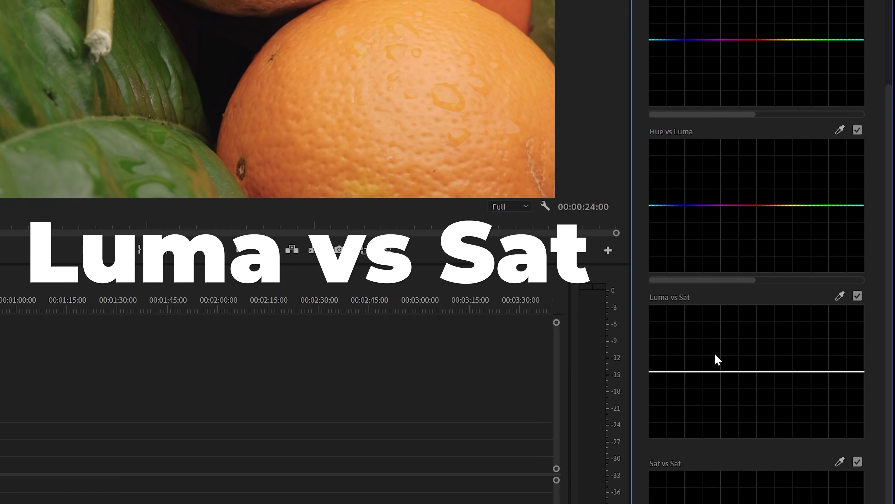
scroll(715, 382, "down", 3)
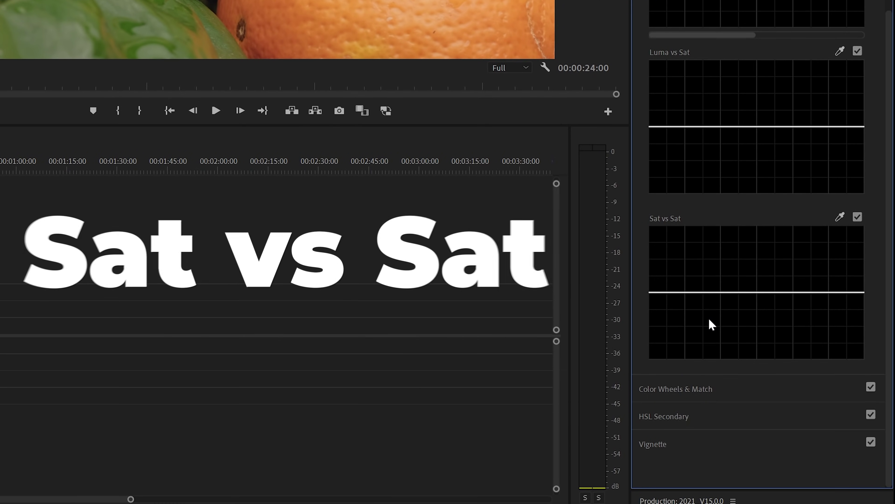
scroll(711, 324, "up", 7)
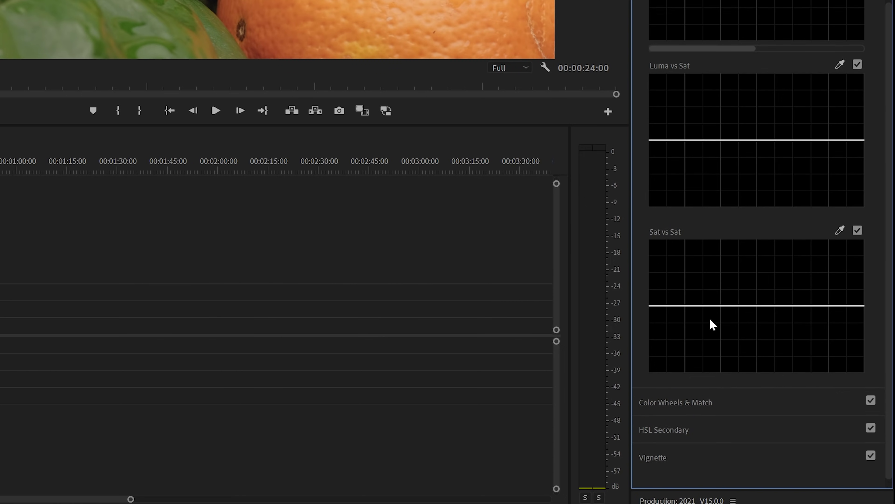
scroll(710, 324, "up", 4)
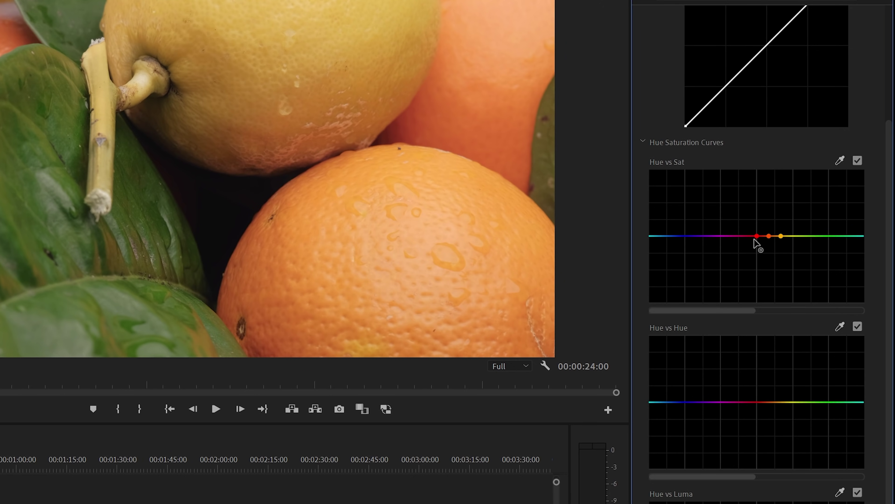
Raise the orange point on the Hue vs Sat curve, comparing the result with the curve off and on.
left_click(769, 236)
mouse_move(769, 236)
left_mouse_down()
mouse_move(769, 221)
mouse_move(777, 264)
mouse_move(768, 216)
mouse_move(768, 227)
left_mouse_up()
left_click(858, 161)
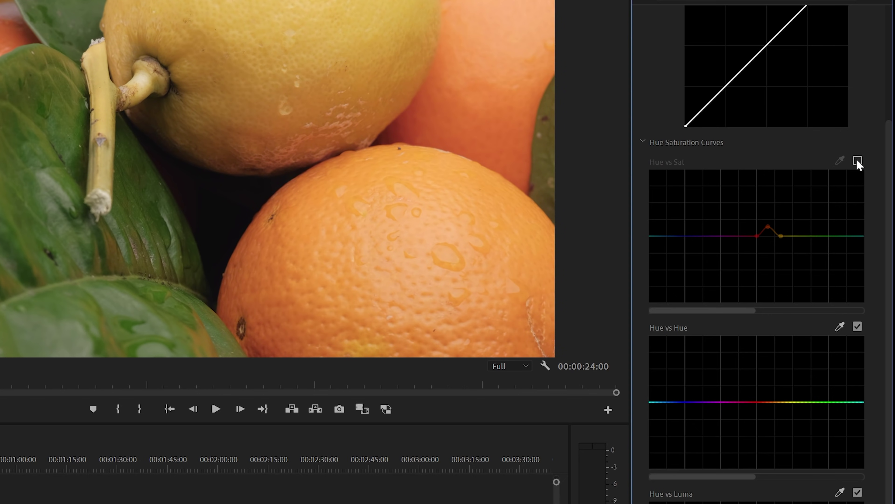
left_click(857, 161)
left_click(857, 161)
left_click(858, 161)
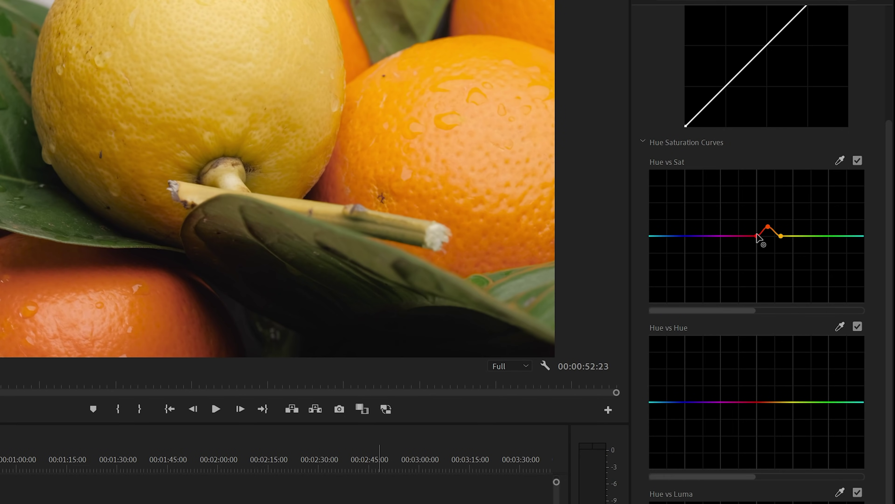
Drag the red and yellow points to the bottom, extending the desaturation across the green leaves.
left_click_drag(757, 236, 759, 322)
left_click_drag(780, 235, 783, 315)
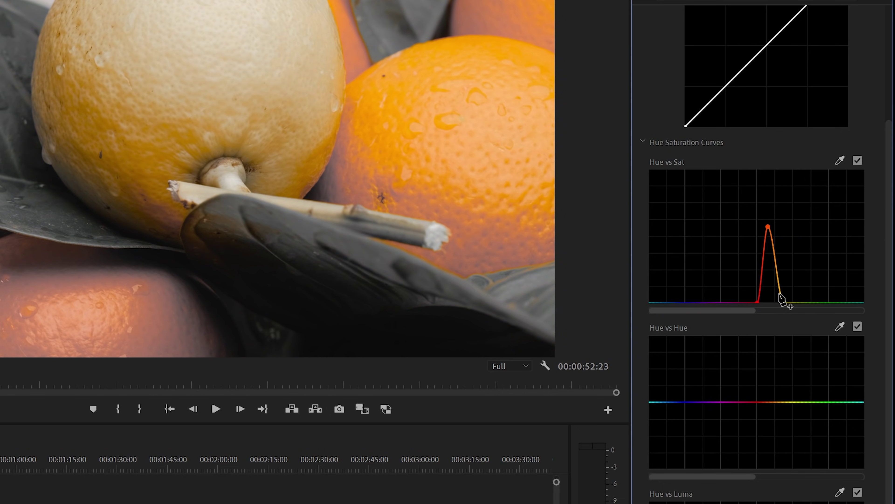
left_click_drag(782, 300, 738, 310)
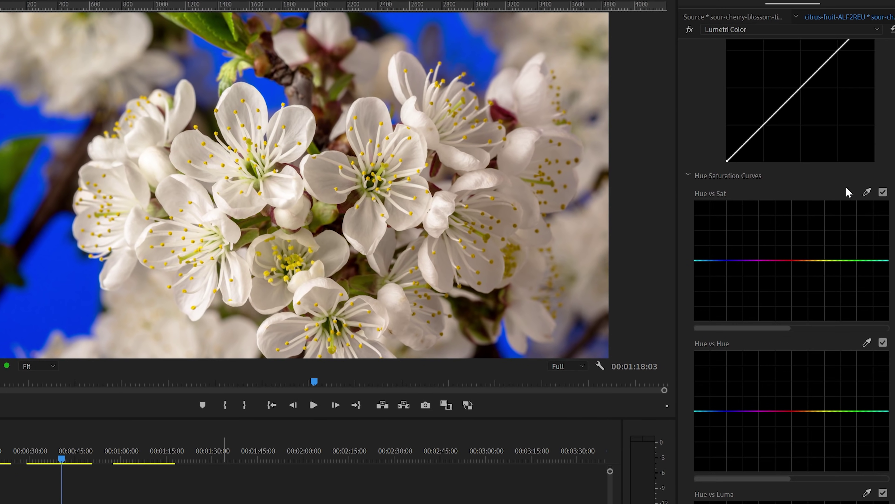
Sample the sky's blue with the Hue vs Sat eyedropper and pull a widened dip down to grey it.
left_click(867, 192)
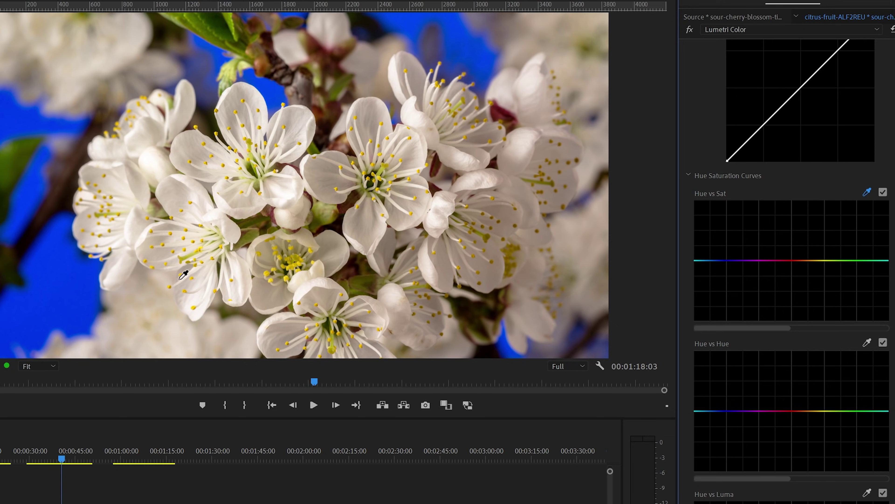
left_click(71, 288)
left_click_drag(725, 260, 728, 326)
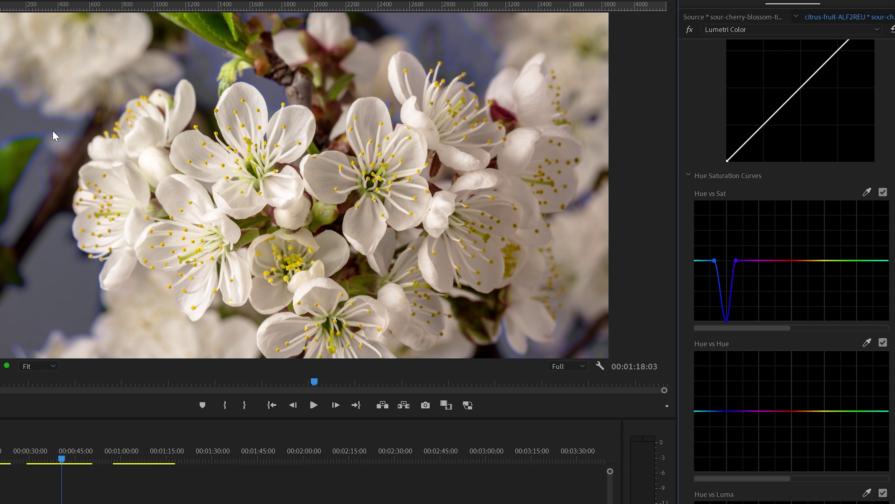
left_click(696, 260)
left_click_drag(714, 260, 712, 330)
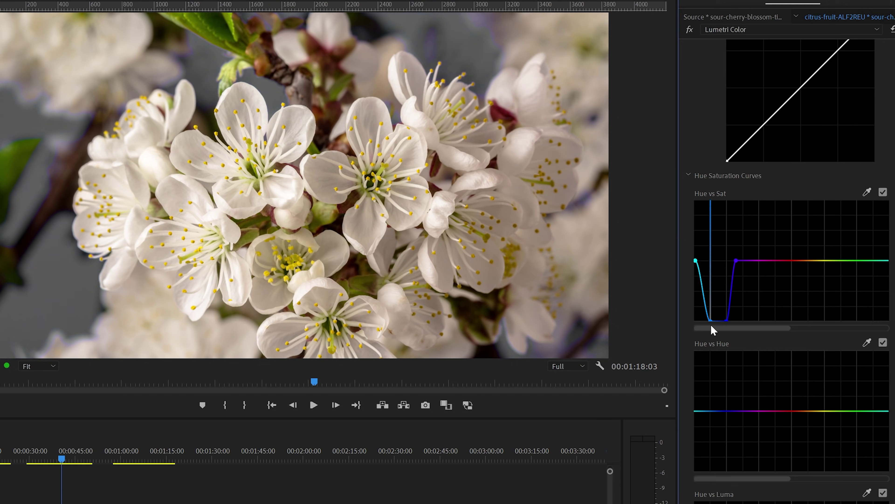
left_click(748, 260)
left_click_drag(738, 261, 741, 318)
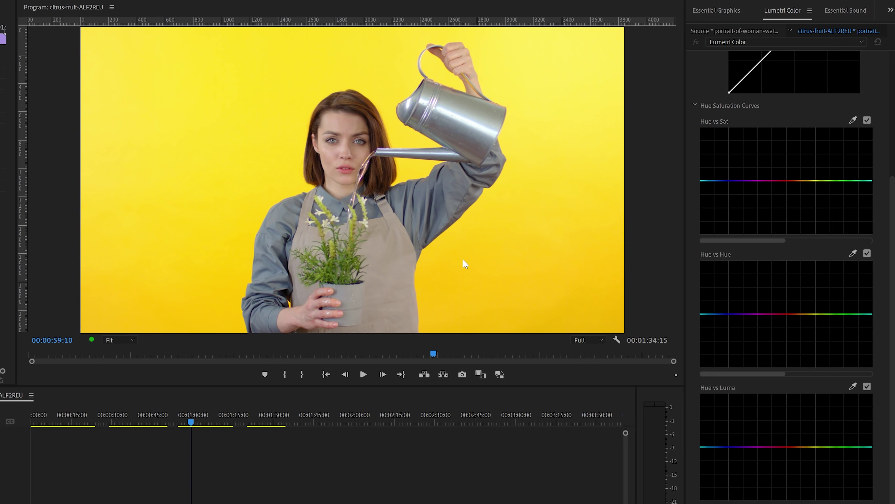
Sample the yellow background with the Hue vs Hue eyedropper and select the middle control point.
left_click(853, 254)
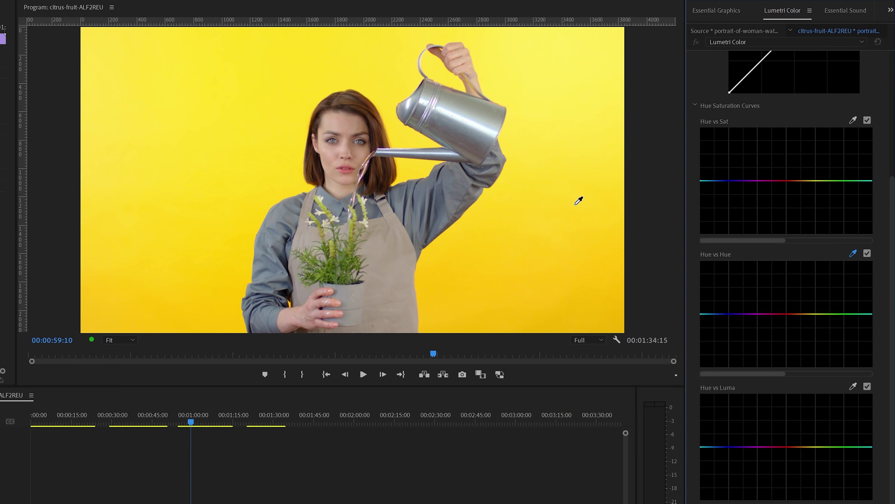
left_click(545, 195)
left_click(805, 314)
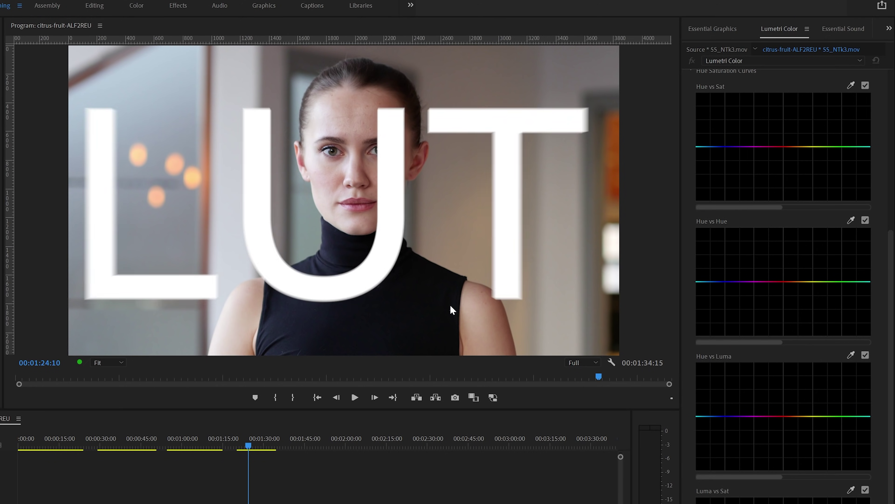
Expand the Creative section, step through the looks to SL BIG, and apply it to the clip.
scroll(810, 189, "up", 5)
scroll(818, 186, "up", 3)
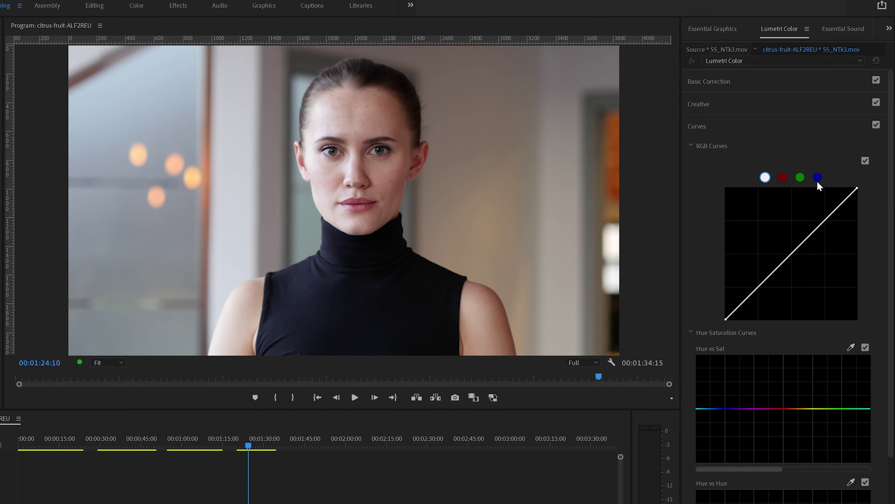
left_click(732, 106)
left_click(866, 177)
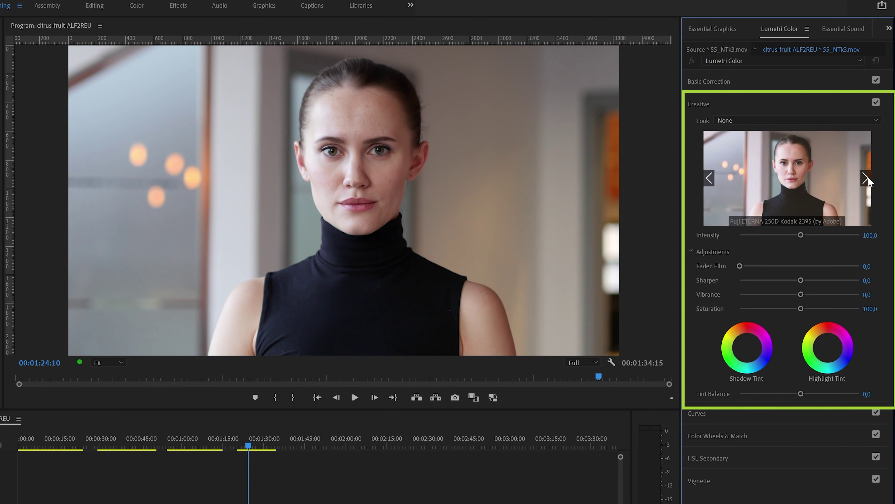
left_click(868, 177)
left_click(869, 177)
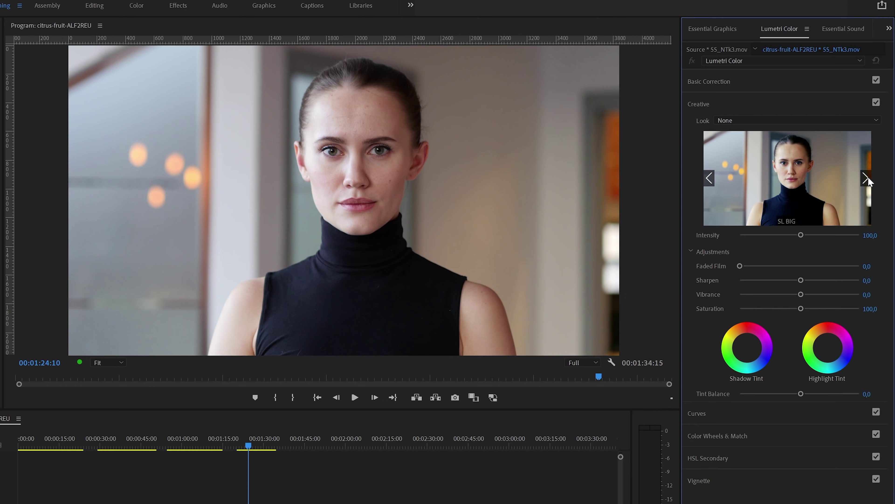
left_click(792, 179)
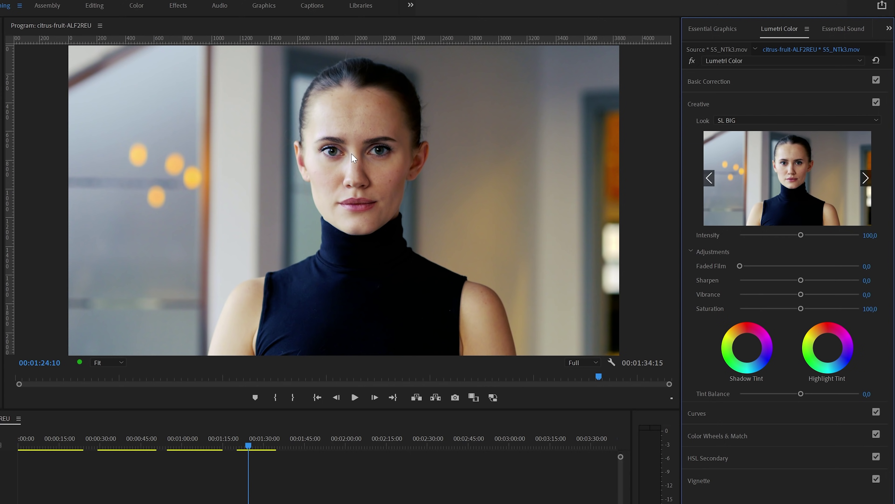
Sample her cheek on the Hue vs Hue curve, raise the orange point slightly, and check the vectorscope.
left_click(722, 412)
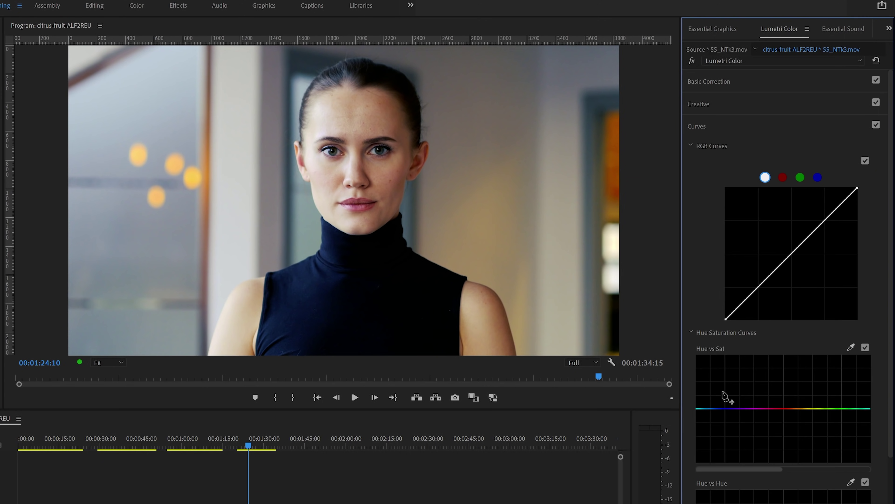
scroll(779, 357, "down", 10)
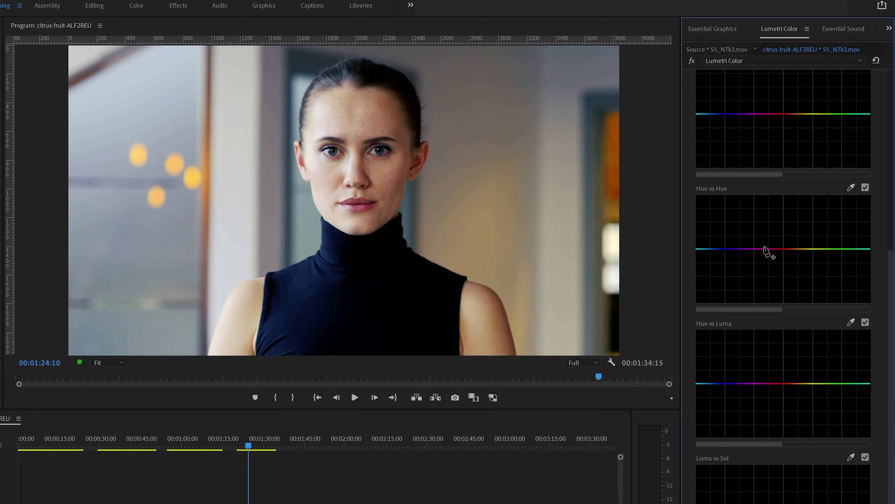
left_click(851, 188)
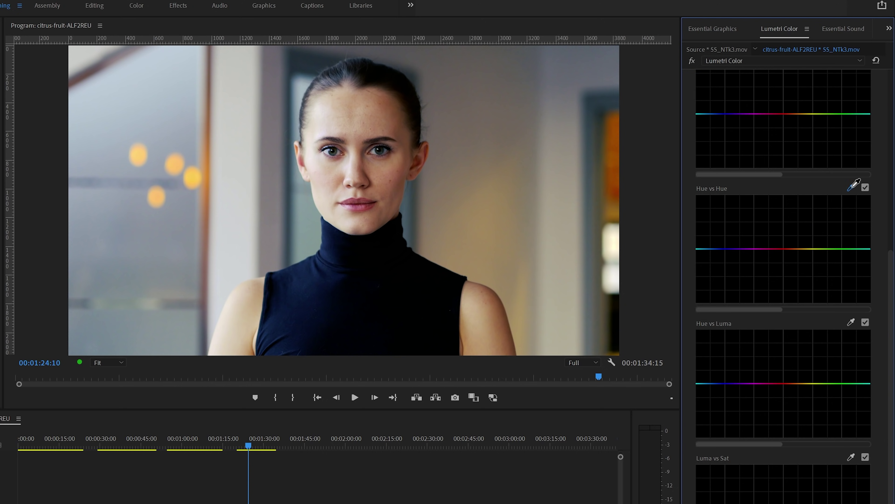
left_click(328, 178)
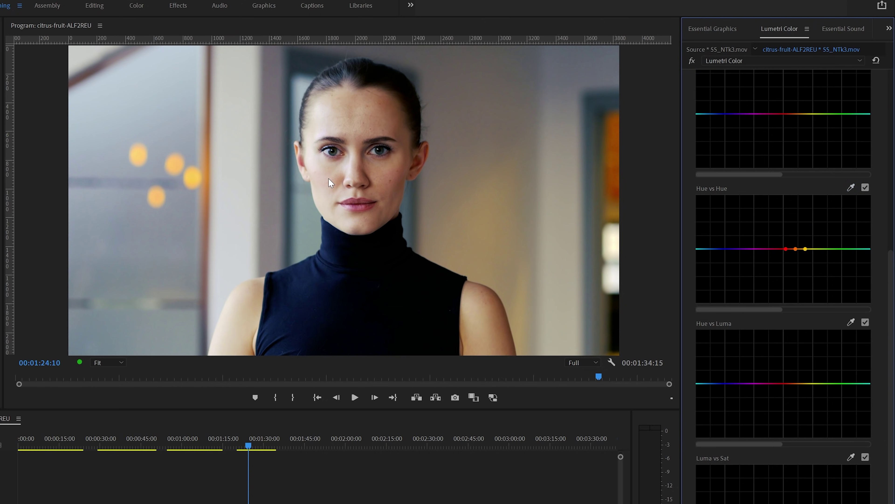
left_click(795, 248)
left_click_drag(796, 249, 796, 245)
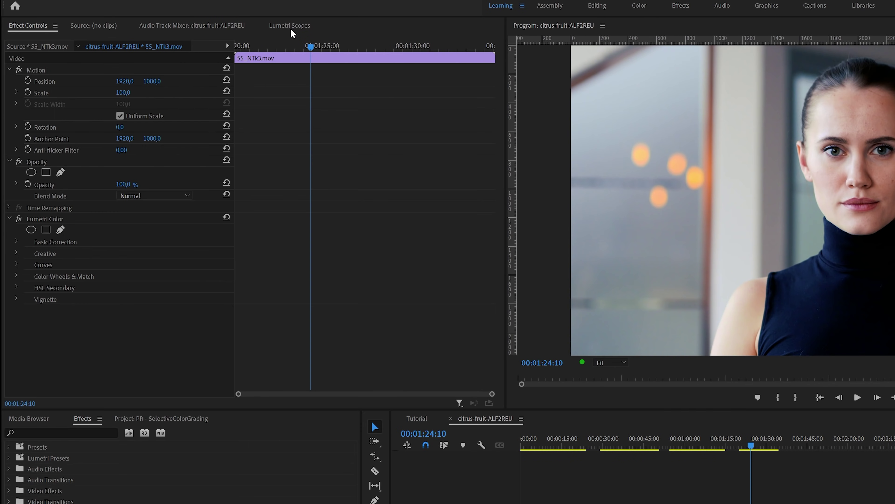
left_click(291, 26)
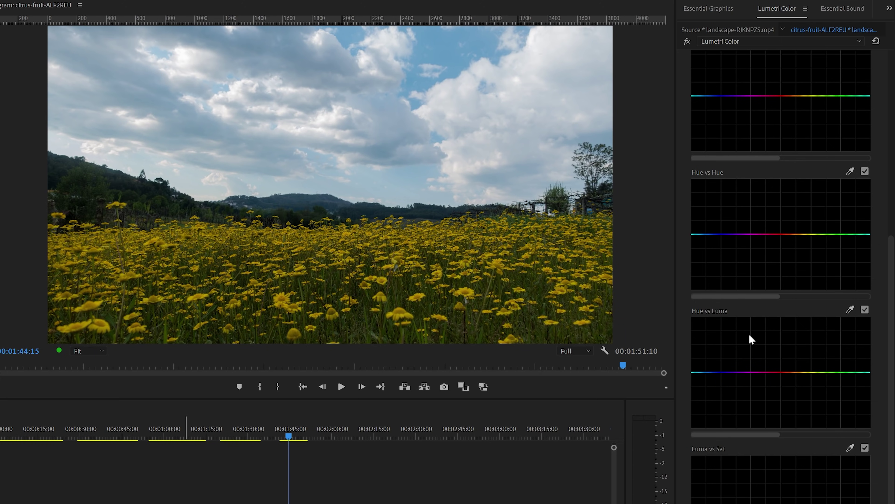
Sample the yellow flowers with the Hue vs Luma eyedropper, adjust their point, and compare with the curve toggled.
scroll(777, 336, "down", 3)
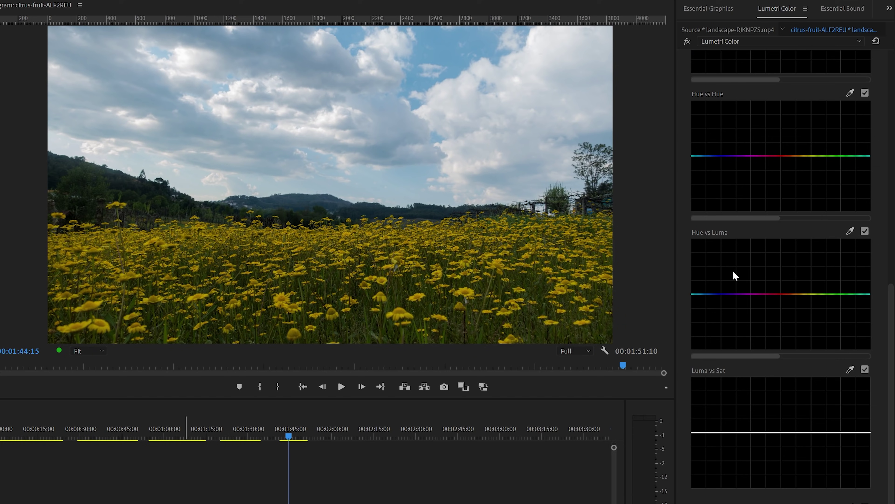
left_click(851, 232)
left_click(470, 289)
left_click(800, 294)
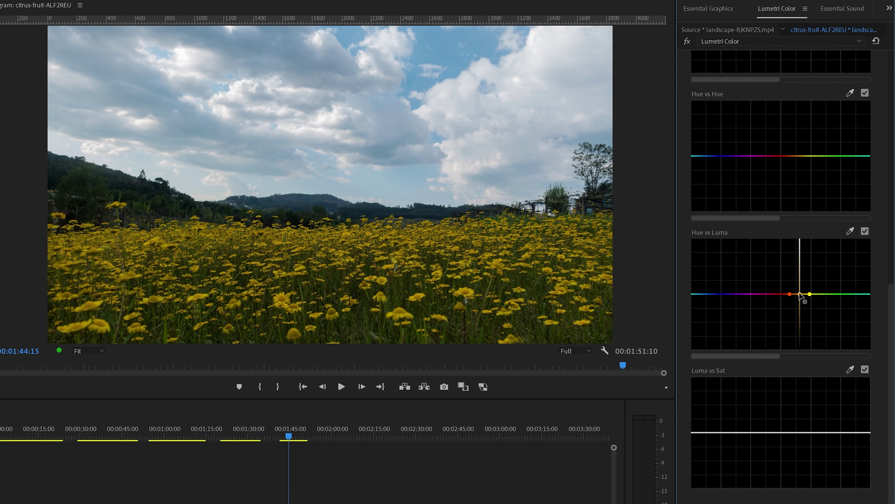
mouse_move(800, 293)
left_mouse_down()
mouse_move(799, 276)
mouse_move(799, 310)
mouse_move(801, 286)
left_mouse_up()
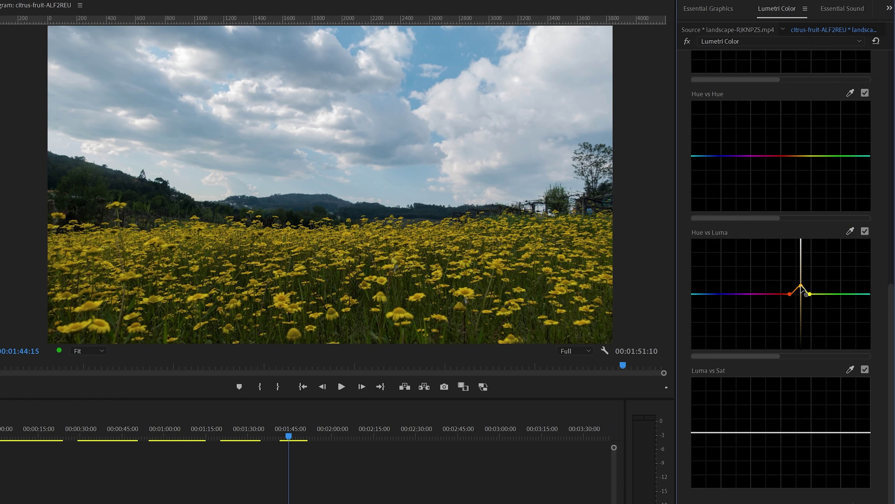
left_click(865, 232)
left_click(866, 232)
Sample the blue sky and drag its Hue vs Luma point down to darken it, then compare.
left_click(850, 231)
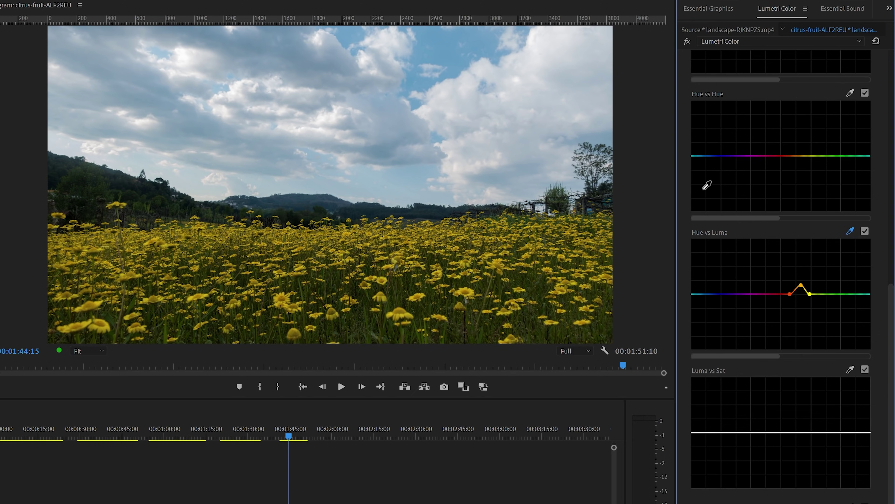
left_click(446, 45)
left_click_drag(706, 295, 705, 302)
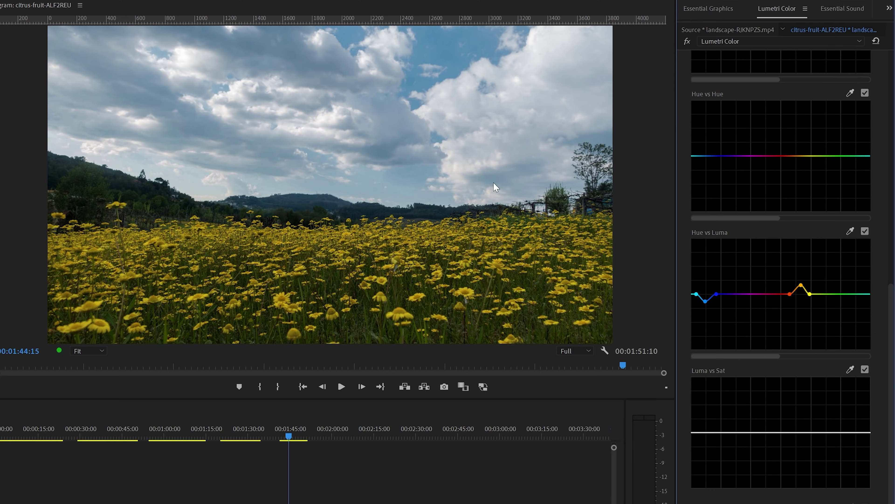
left_click(865, 231)
Toggle the Hue vs Luma curve once more, then reset Contrast to 0,0 in Basic Correction.
left_click(865, 231)
left_click(865, 231)
scroll(863, 235, "up", 5)
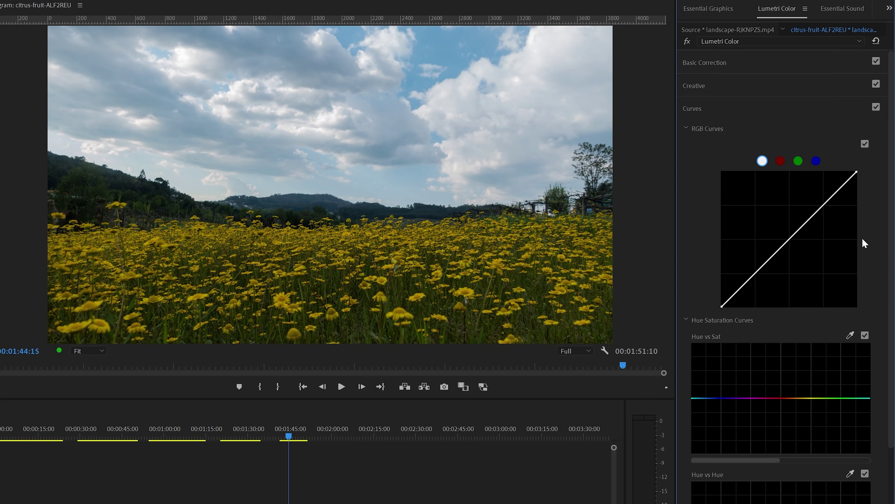
left_click(760, 63)
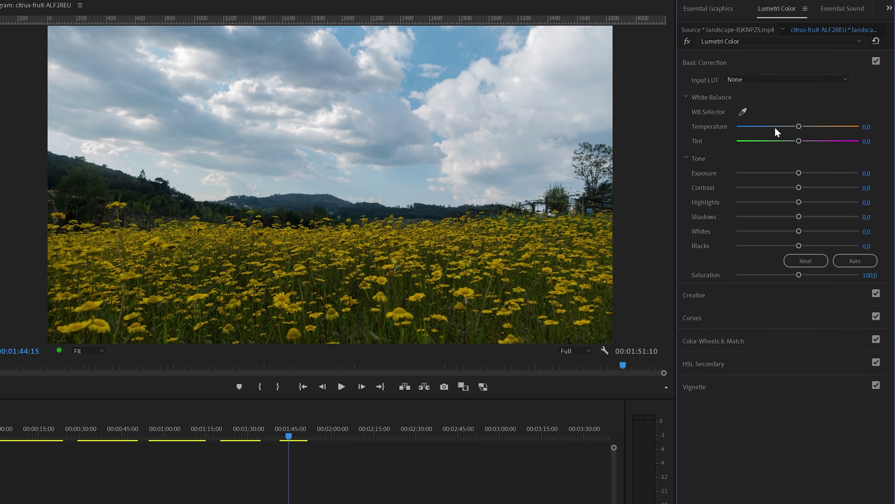
double_click(811, 187)
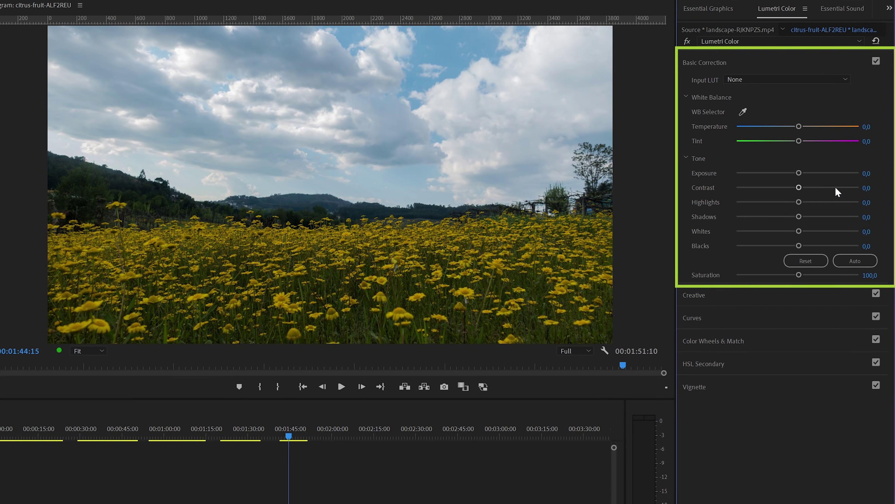
Increase the clip's Saturation slider and re-expand the Curves section.
left_click_drag(798, 275, 818, 277)
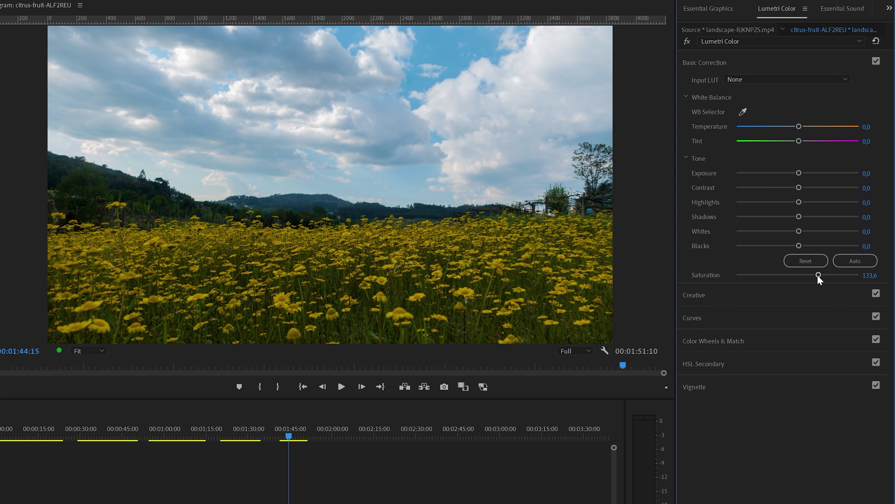
left_click(797, 313)
scroll(856, 429, "down", 3)
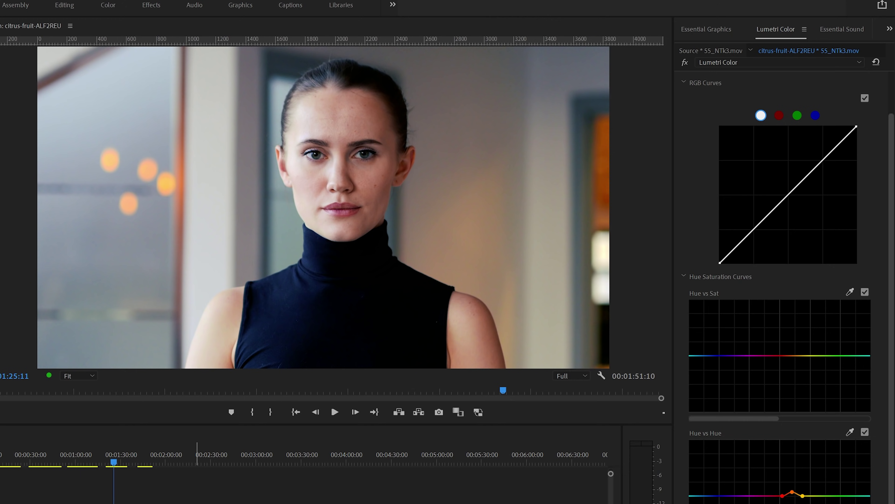
Compare the portrait with the Creative look switched off and back on.
scroll(868, 218, "up", 3)
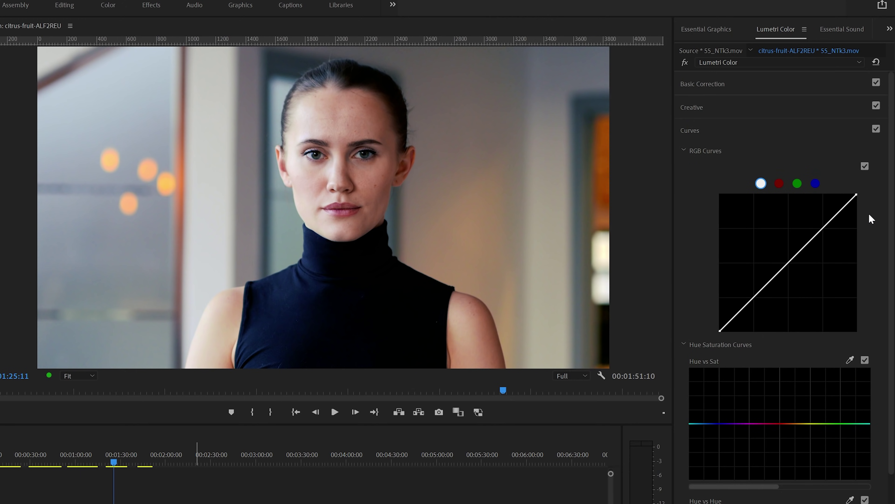
left_click(875, 107)
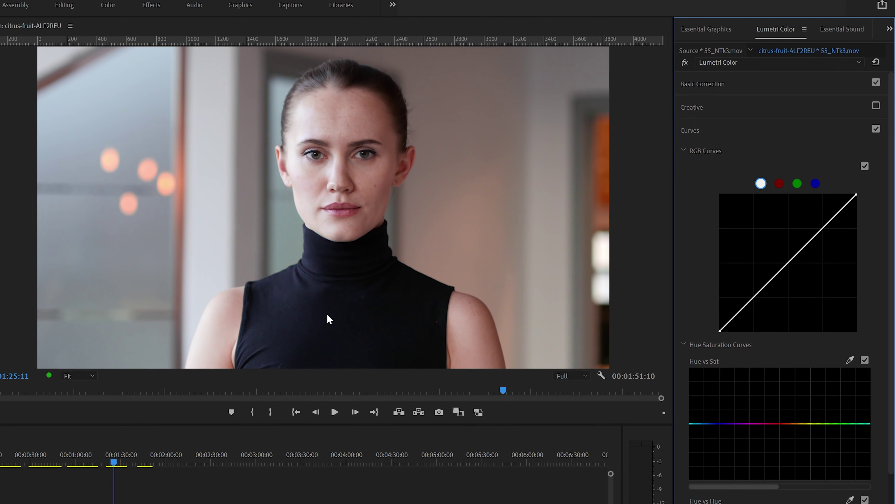
left_click(877, 107)
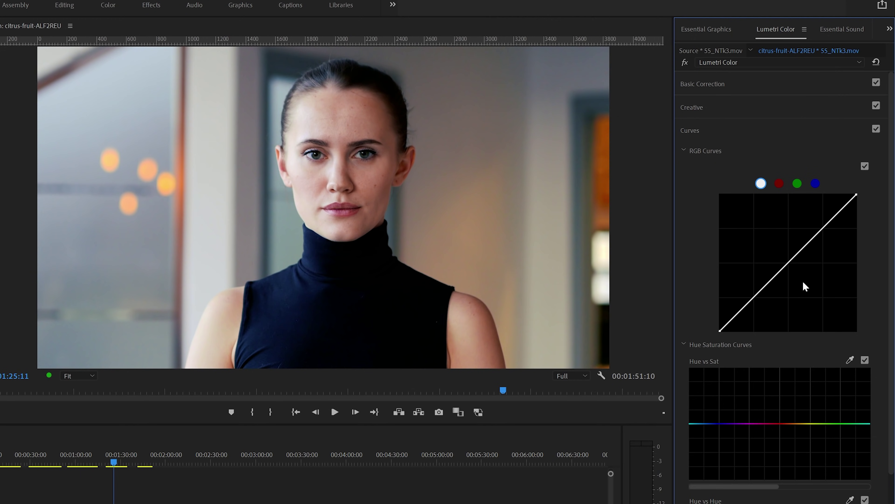
Add two points on the Luma vs Sat curve and drag the left one down to desaturate shadows.
scroll(785, 492, "down", 10)
scroll(784, 491, "down", 6)
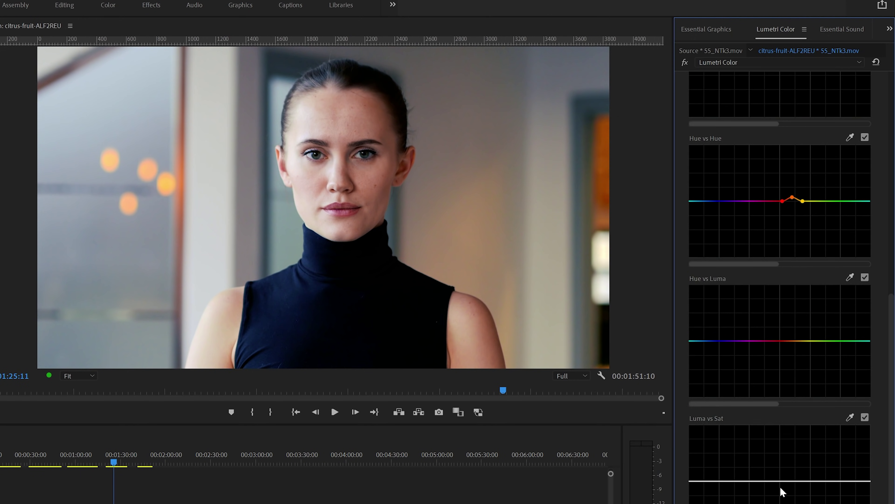
scroll(725, 459, "down", 2)
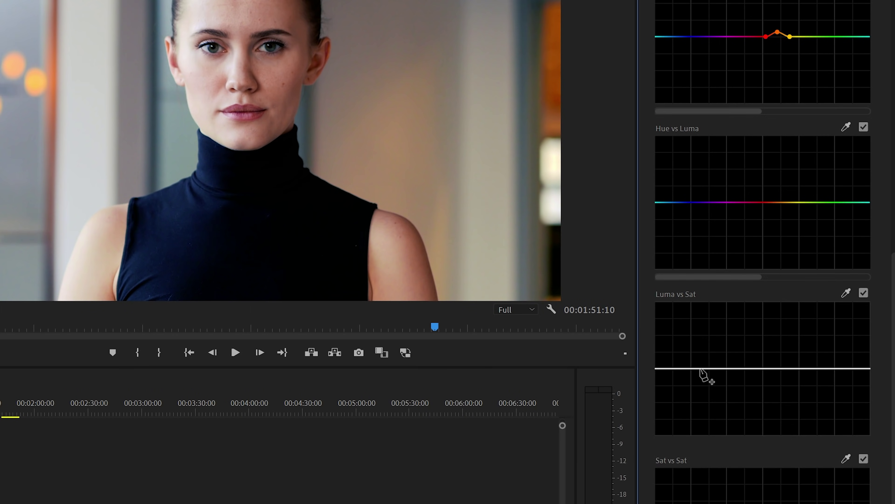
left_click(708, 368)
left_click(690, 368)
left_click_drag(690, 368, 694, 435)
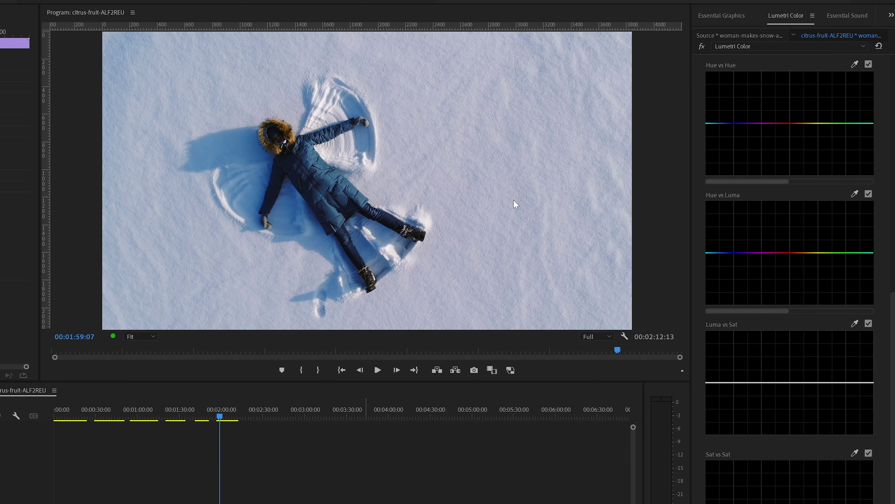
Add a Luma vs Sat point, drag the right end down for the bright snow, and compare on/off.
left_click(765, 382)
left_click_drag(820, 383, 843, 427)
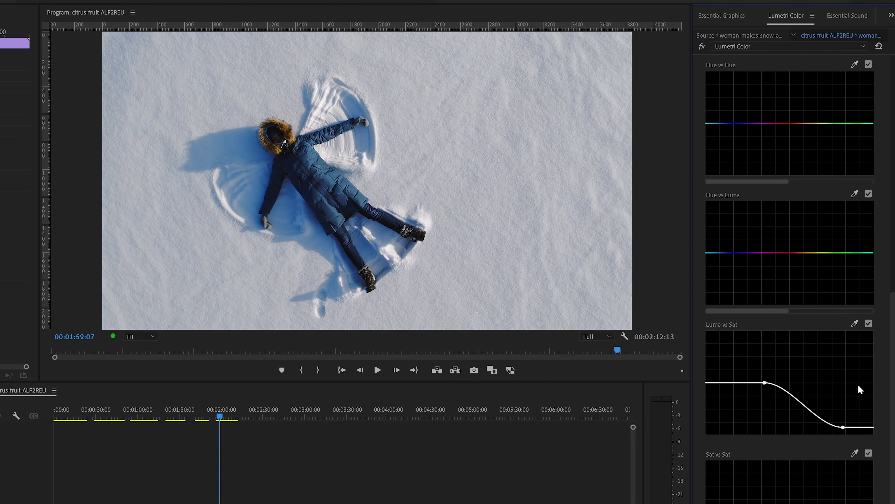
left_click(868, 324)
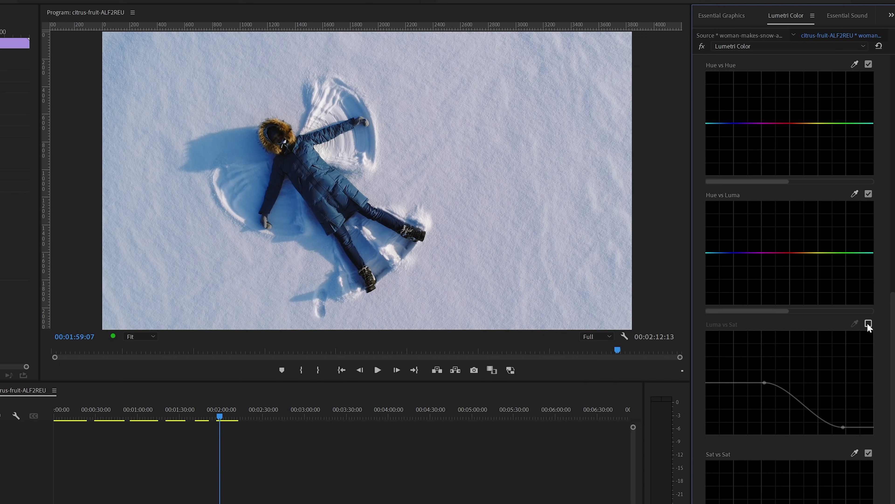
left_click(867, 323)
left_click(868, 324)
left_click(868, 324)
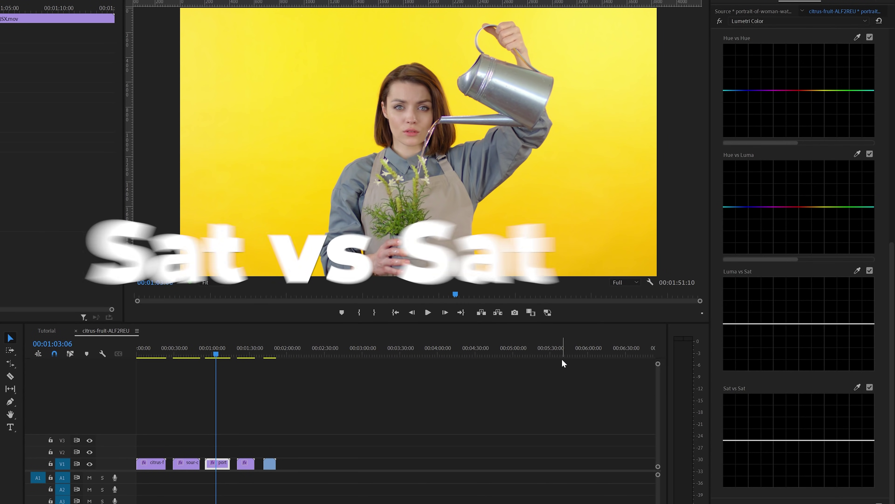
Raise the clip's Basic Correction saturation to 184.5.
scroll(810, 137, "up", 10)
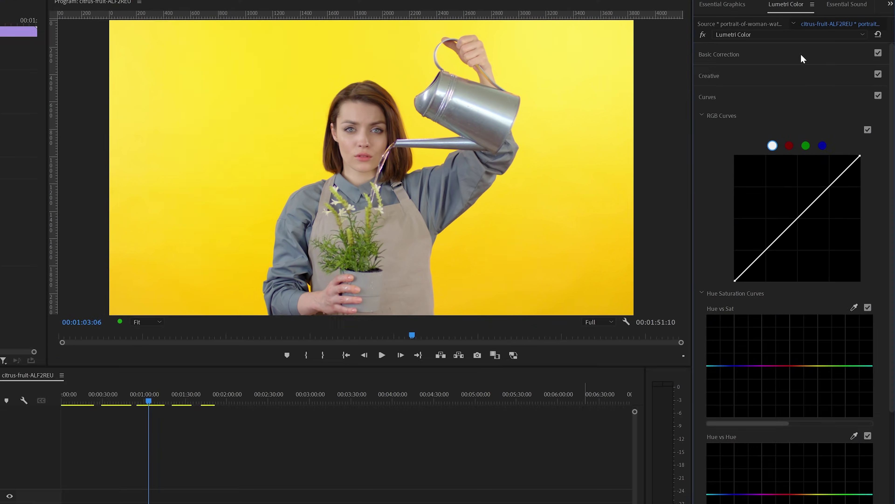
left_click(807, 39)
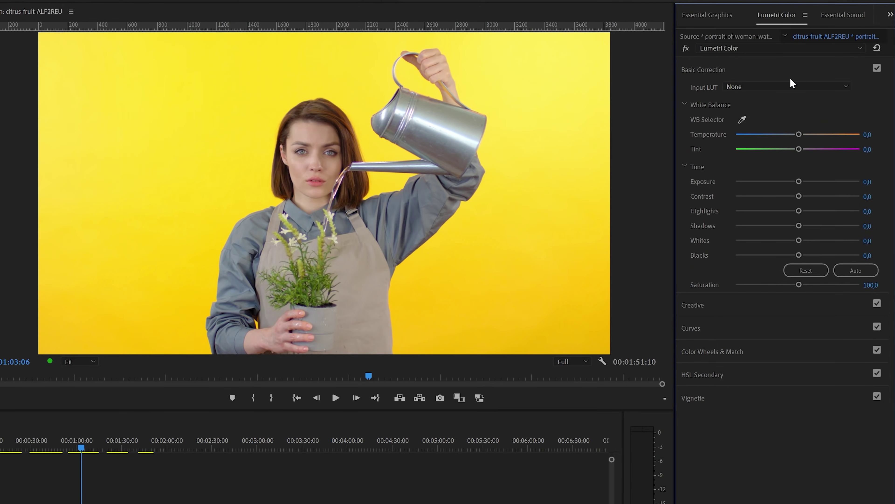
mouse_move(799, 287)
left_mouse_down()
mouse_move(851, 287)
mouse_move(704, 286)
mouse_move(799, 287)
left_mouse_up()
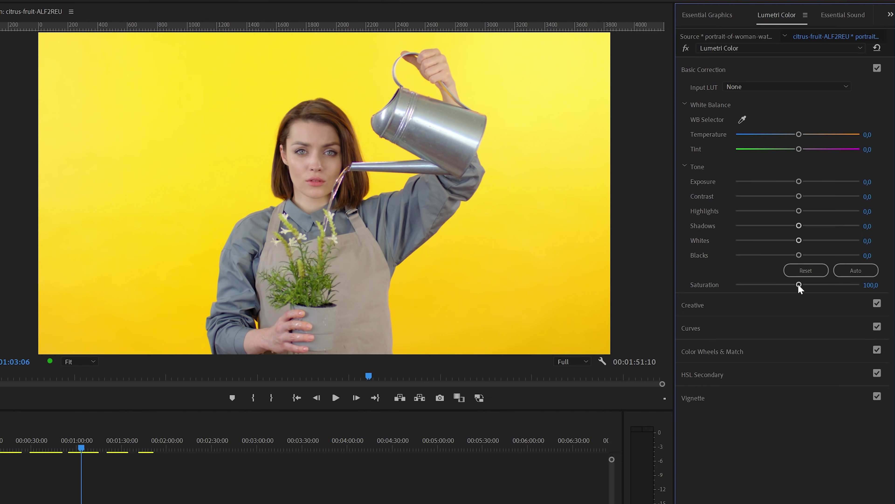
Experiment with Sat vs Sat curve points, boosting and stripping saturation at both ends.
left_click(735, 330)
scroll(769, 394, "down", 10)
scroll(768, 394, "down", 5)
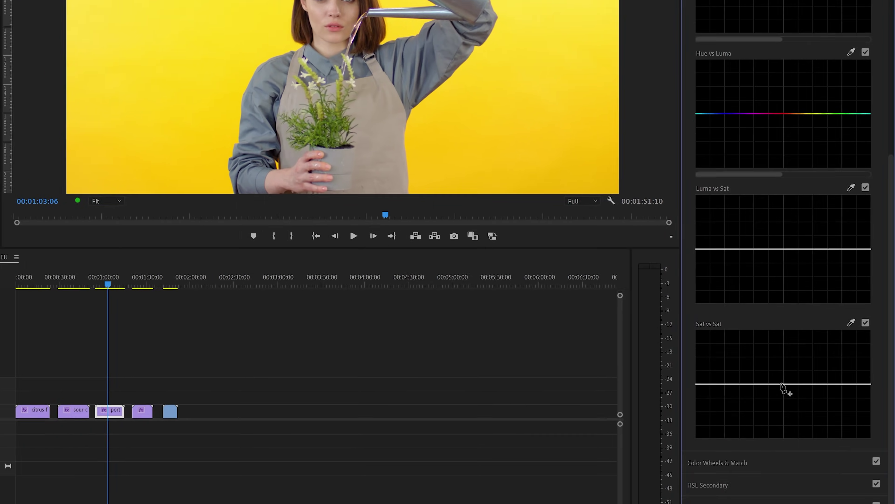
left_click(781, 384)
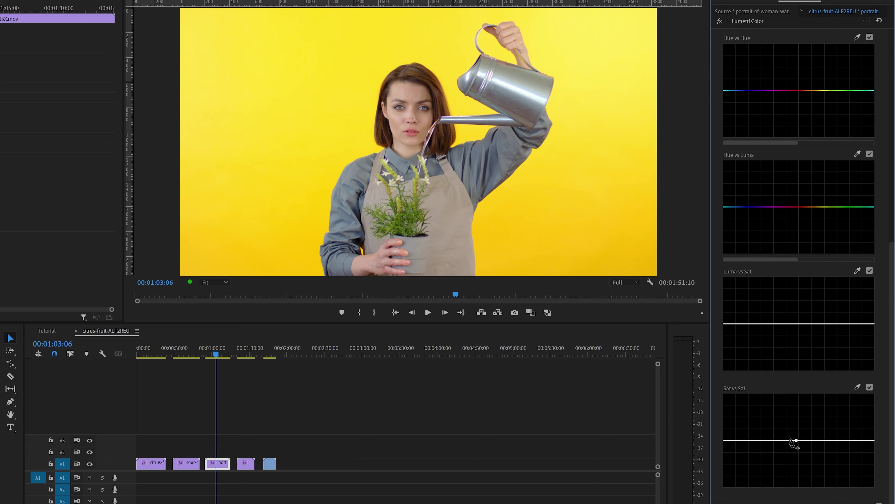
left_click(763, 439)
left_click_drag(797, 440, 877, 393)
left_click_drag(763, 440, 713, 491)
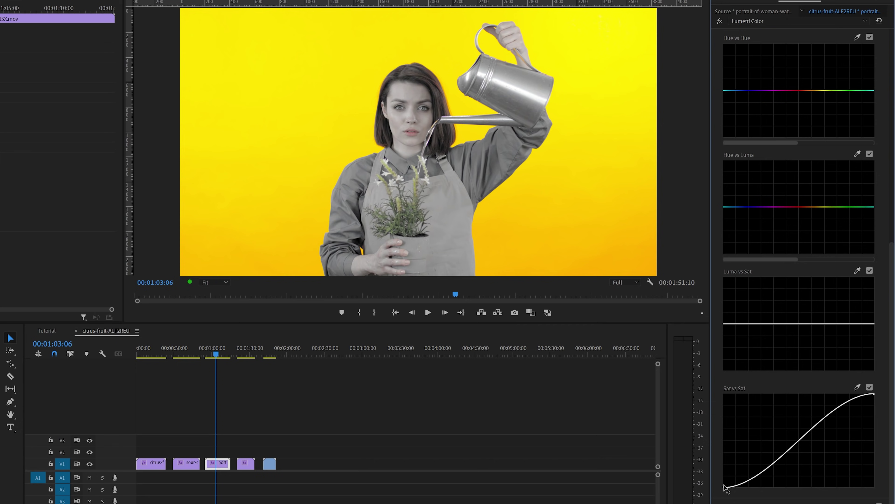
left_click_drag(725, 488, 714, 387)
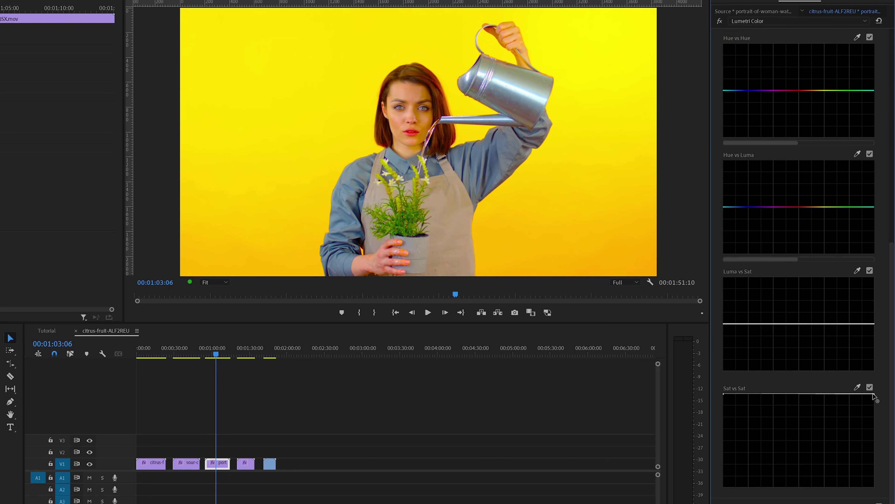
left_click_drag(873, 394, 874, 486)
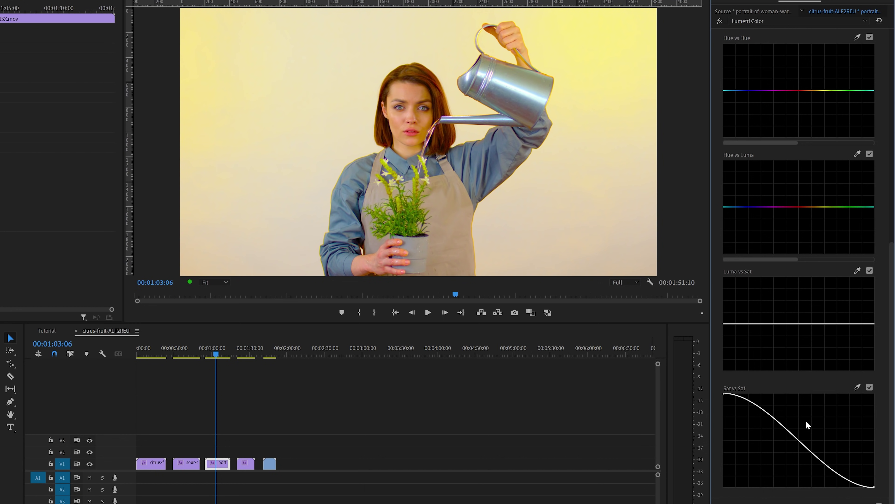
Reset the Sat vs Sat curve flat, then lift it to boost the least saturated colours.
double_click(836, 475)
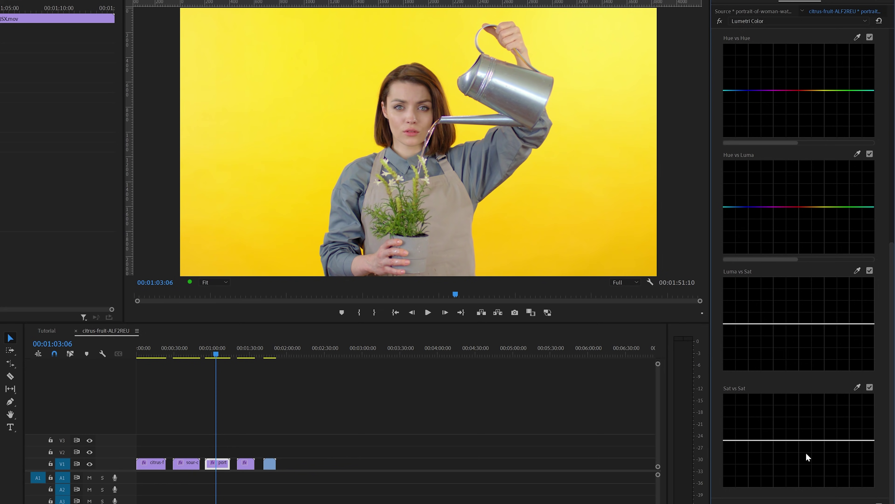
left_click(786, 439)
left_click_drag(772, 441, 719, 413)
Turn the Sat vs Sat adjustment off to compare with the original.
left_click(869, 387)
left_click(869, 387)
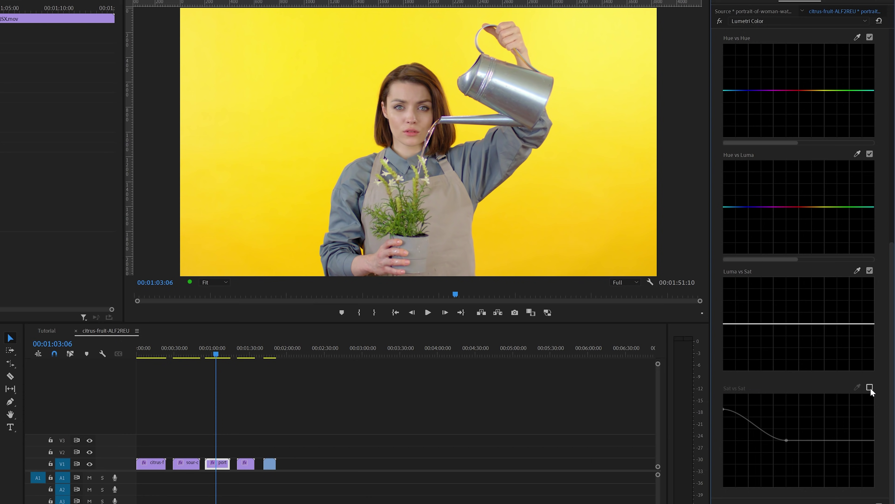